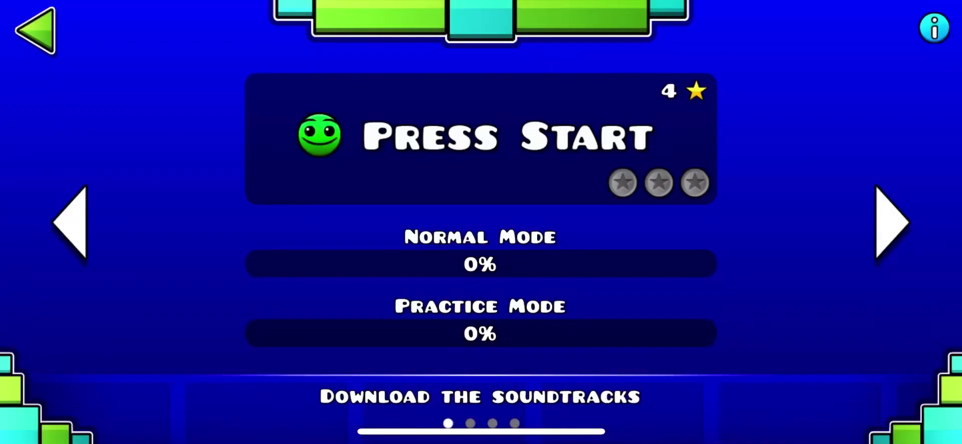
Start the next level and jump the cube over the spikes onto the pink platform
{"action": "left_click", "coordinate": [892, 223]}
{"action": "left_click", "coordinate": [481, 139]}
{"action": "left_click", "coordinate": [481, 222]}
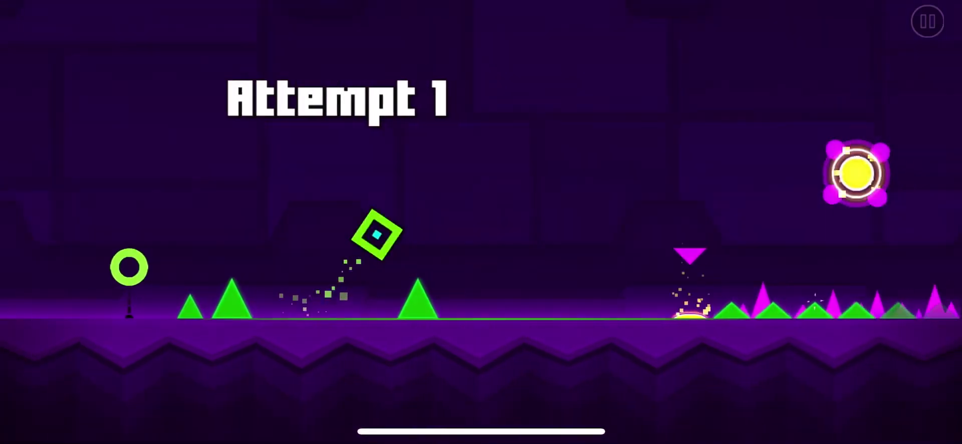
{"action": "left_click", "coordinate": [481, 222]}
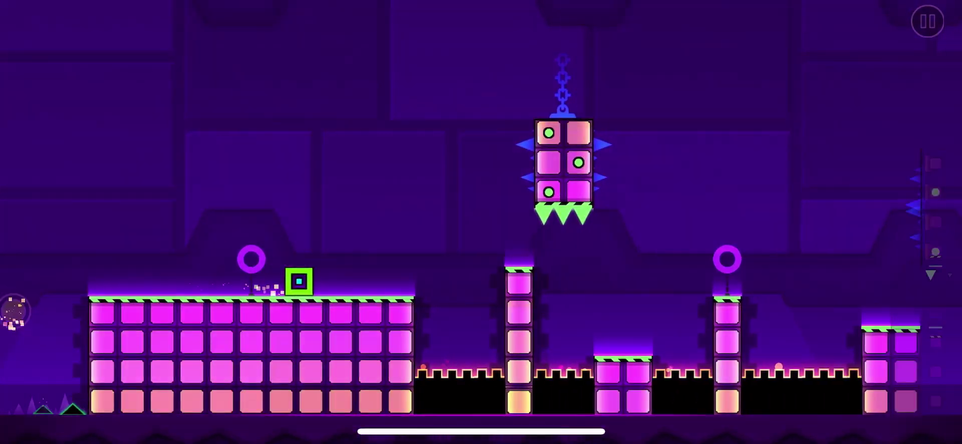
{"action": "left_click", "coordinate": [481, 222]}
{"action": "left_click", "coordinate": [481, 222]}
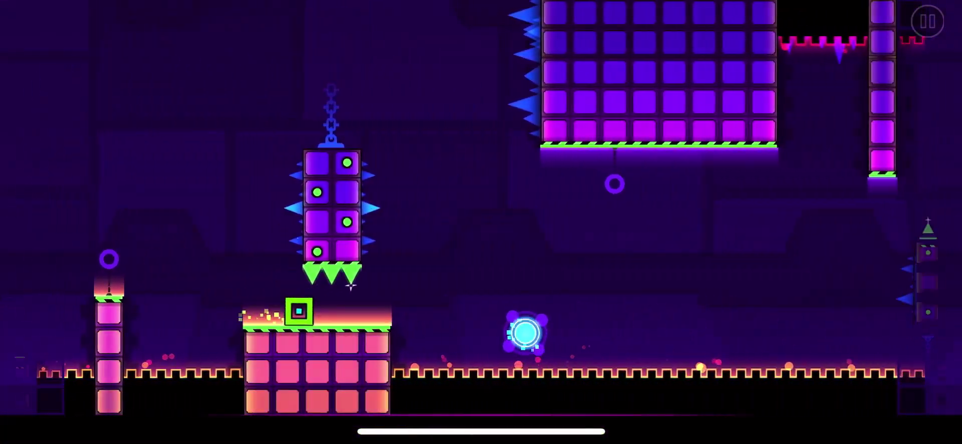
{"action": "left_click", "coordinate": [481, 222]}
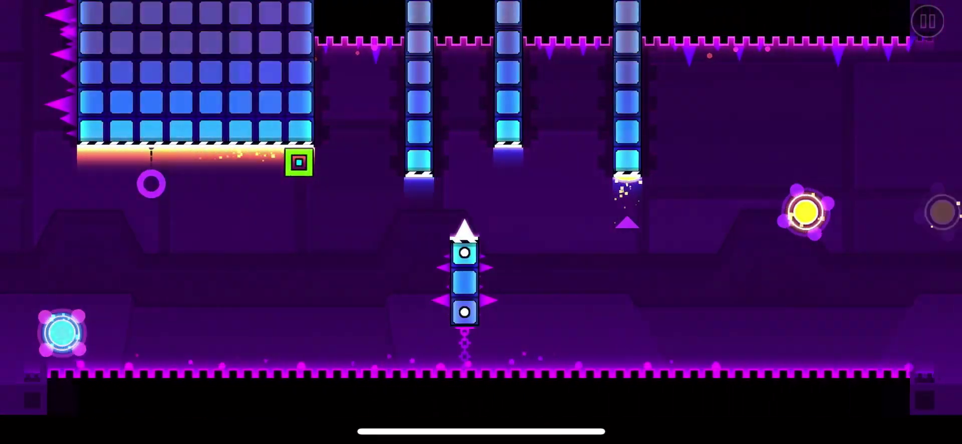
Use the cyan and yellow orbs to flip and launch the cube onto the platforms
{"action": "left_click", "coordinate": [480, 222]}
{"action": "left_click", "coordinate": [481, 222]}
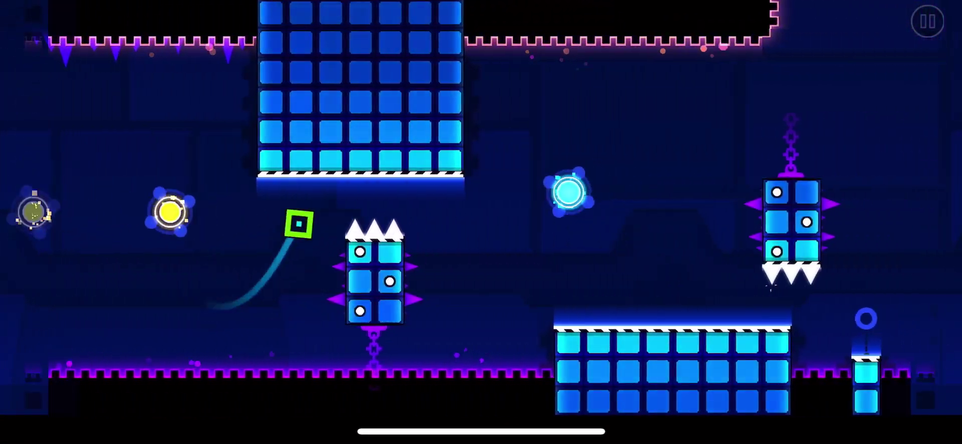
{"action": "left_click", "coordinate": [480, 222]}
{"action": "left_click", "coordinate": [481, 222]}
{"action": "left_click", "coordinate": [481, 222]}
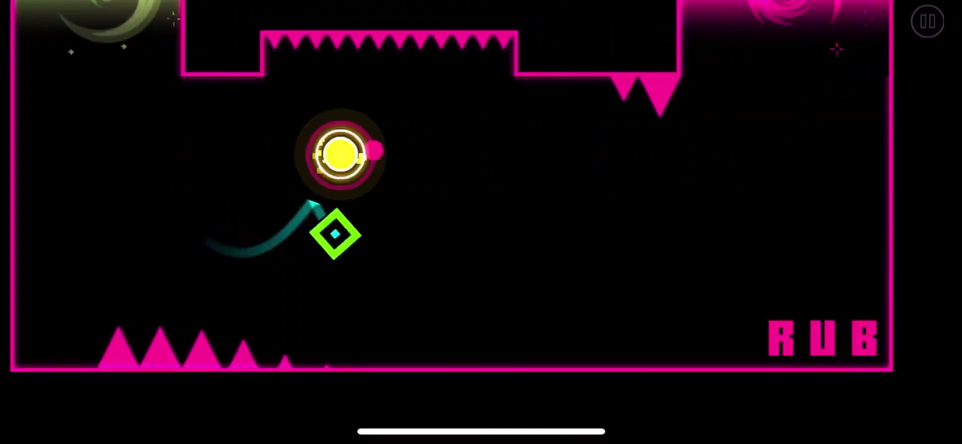
Carry the cube over the floor spikes and past the green and magenta orbs
{"action": "left_click", "coordinate": [481, 222]}
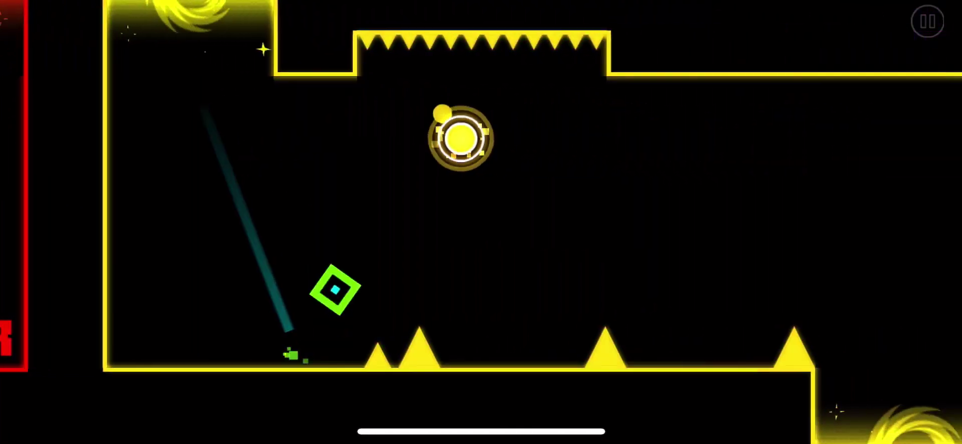
{"action": "left_click", "coordinate": [481, 222]}
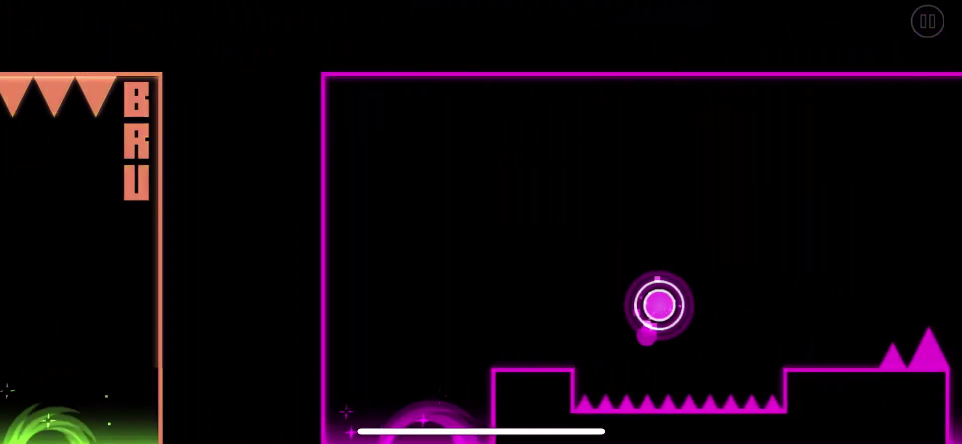
{"action": "left_click", "coordinate": [481, 222]}
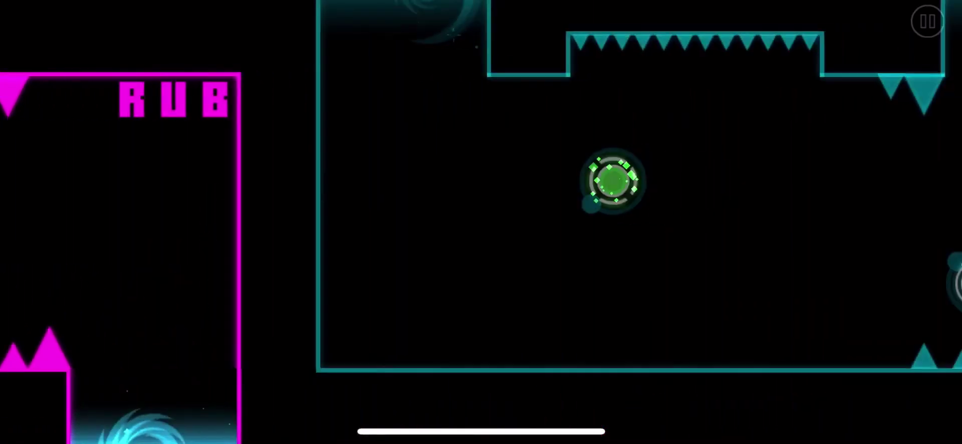
{"action": "left_click", "coordinate": [481, 222]}
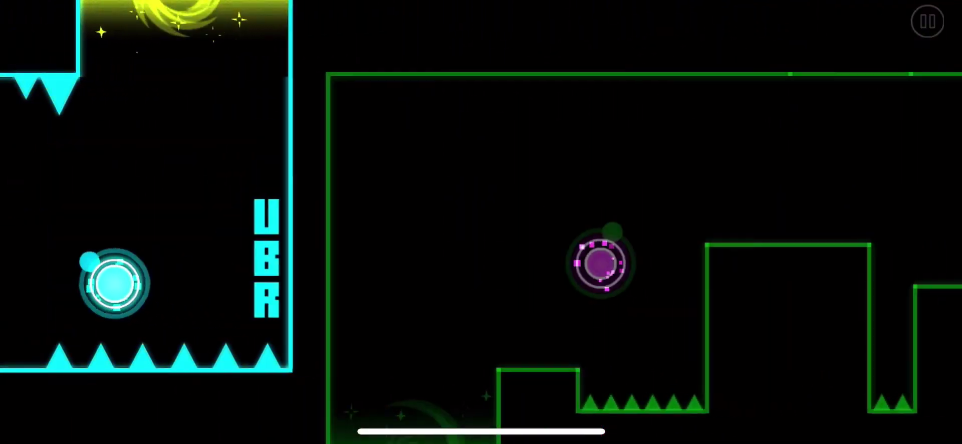
{"action": "left_click", "coordinate": [481, 222]}
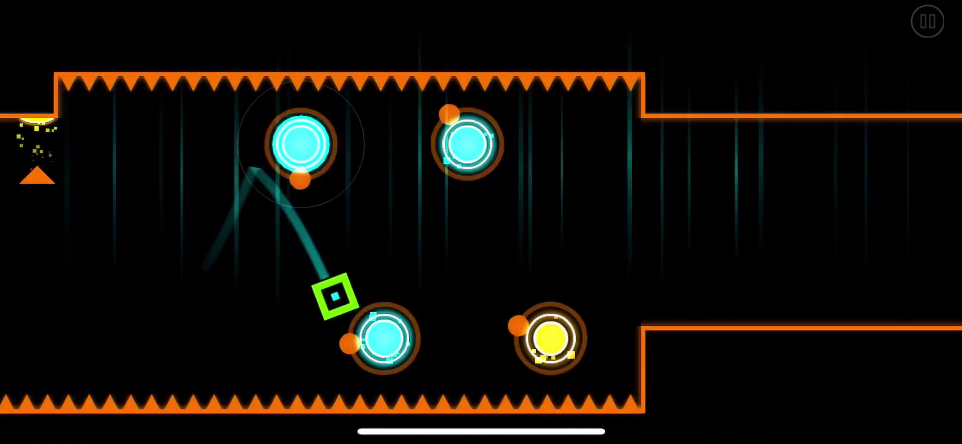
Zigzag the wave along the slopes and fly the ship through the pillar gaps
{"action": "left_click", "coordinate": [481, 222]}
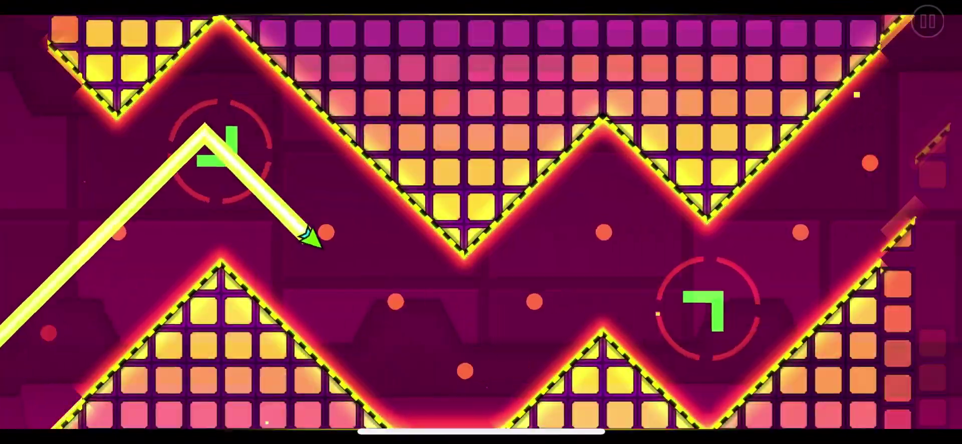
{"action": "left_click", "coordinate": [481, 222]}
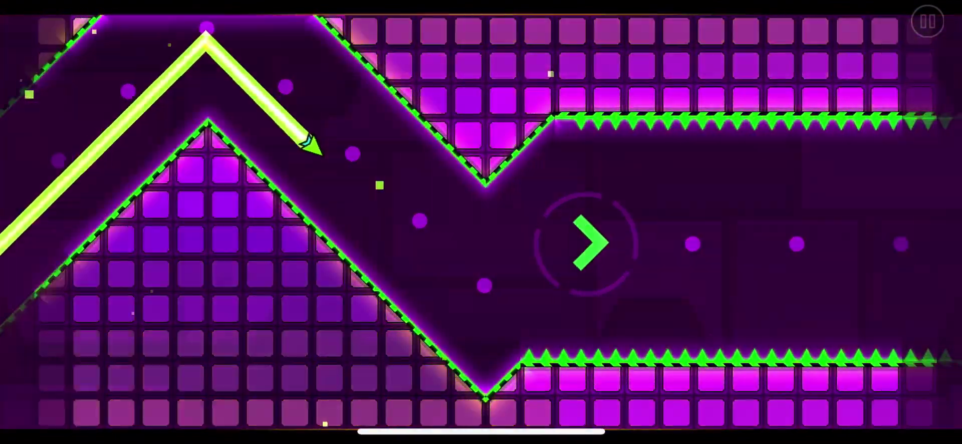
{"action": "left_click", "coordinate": [481, 222]}
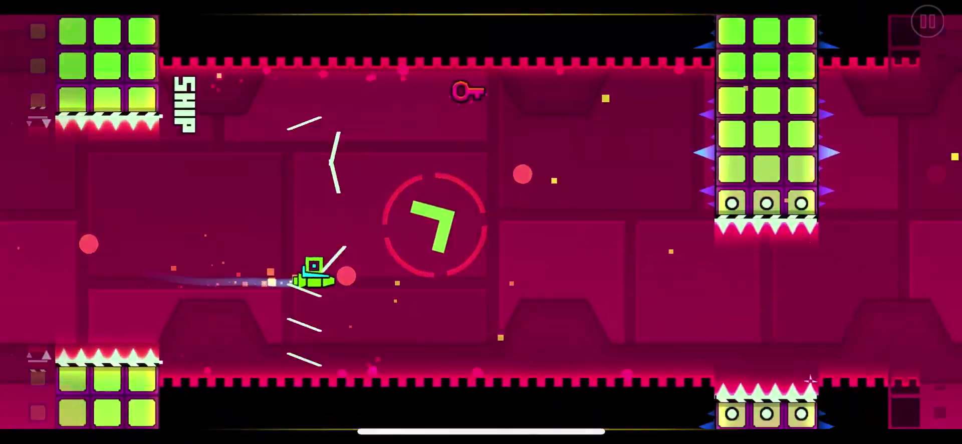
{"action": "left_click", "coordinate": [481, 222]}
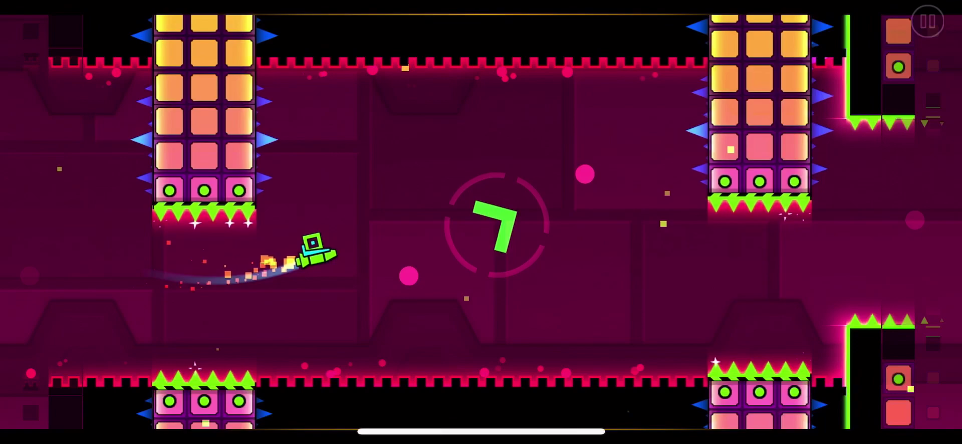
{"action": "left_click", "coordinate": [481, 222]}
{"action": "left_click", "coordinate": [481, 222]}
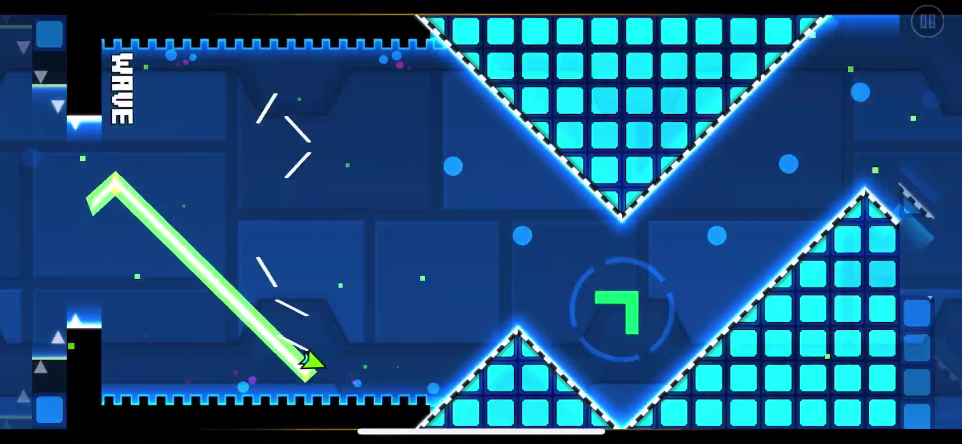
Steer the wave through the blue slopes into the spiked corridor
{"action": "left_click", "coordinate": [481, 222]}
{"action": "left_click", "coordinate": [481, 222]}
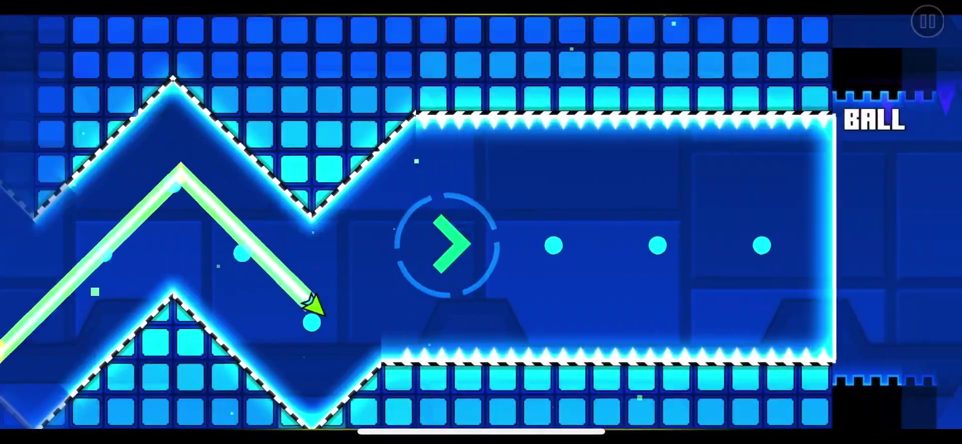
{"action": "left_click", "coordinate": [481, 222]}
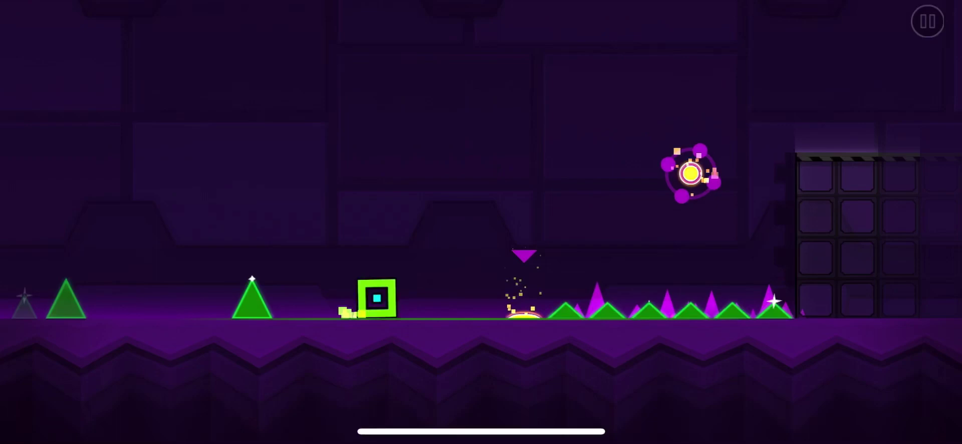
Bounce the cube off the yellow and blue orbs and over the floor spikes
{"action": "key", "text": "space"}
{"action": "key", "text": "space"}
{"action": "key", "text": "space"}
{"action": "key", "text": "space"}
{"action": "key", "text": "space"}
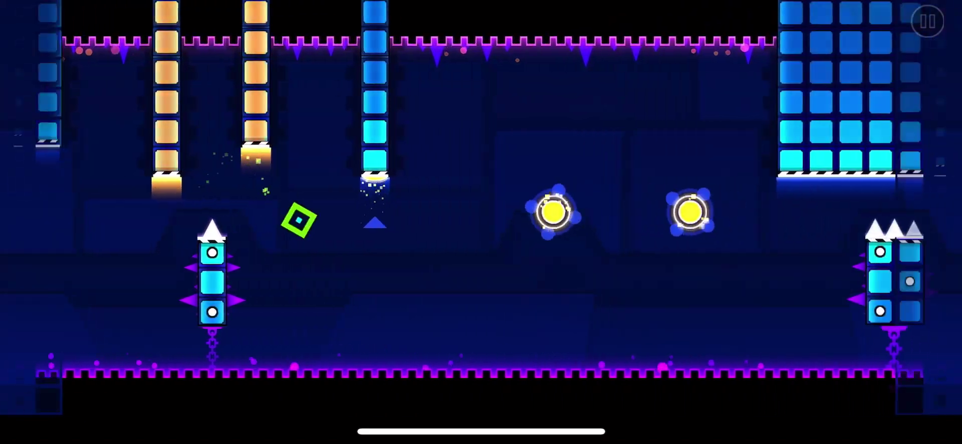
{"action": "key", "text": "space"}
{"action": "key", "text": "space"}
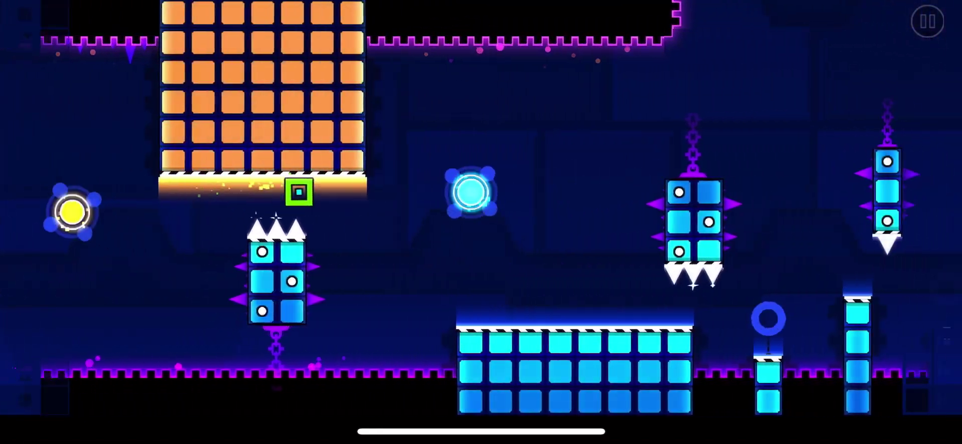
{"action": "key", "text": "space"}
{"action": "key", "text": "space"}
{"action": "key", "text": "space"}
{"action": "key", "text": "space"}
{"action": "key", "text": "space"}
{"action": "key", "text": "space"}
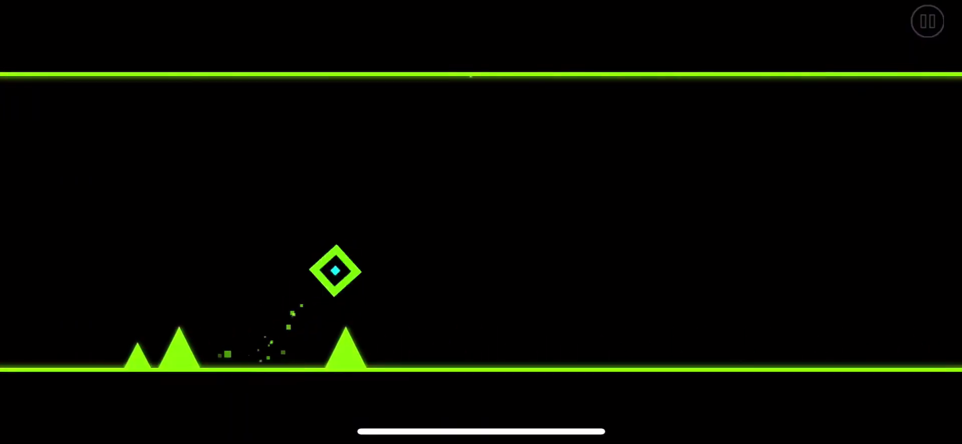
{"action": "key", "text": "space"}
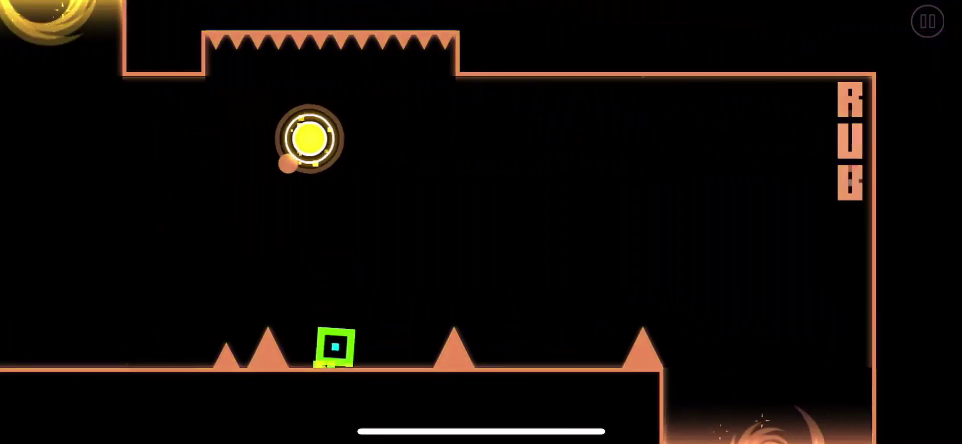
{"action": "key", "text": "space"}
{"action": "key", "text": "space"}
{"action": "key", "text": "space"}
{"action": "key", "text": "space"}
{"action": "key", "text": "space"}
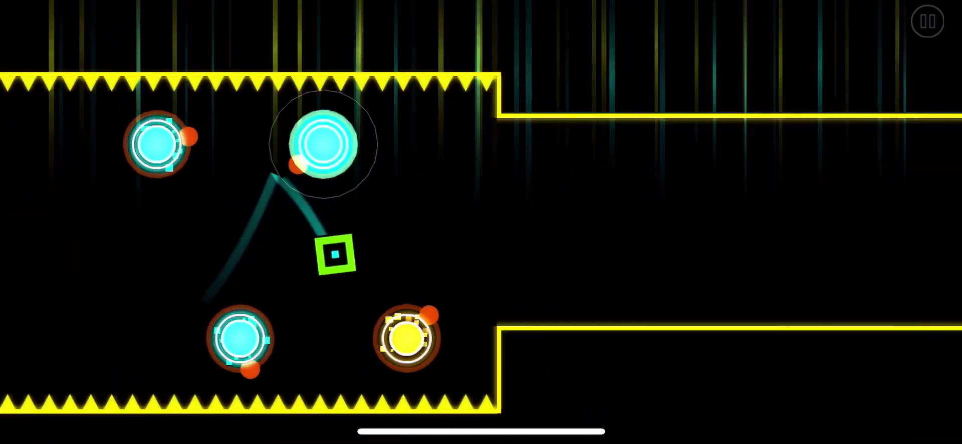
Steer the wave through the spiked corridor
{"action": "key", "text": "space"}
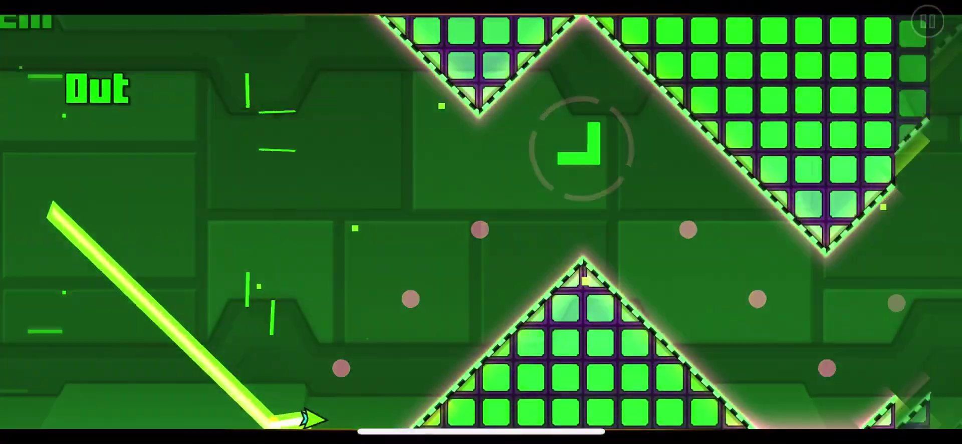
{"action": "key", "text": "space"}
{"action": "key", "text": "space"}
{"action": "key", "text": "space"}
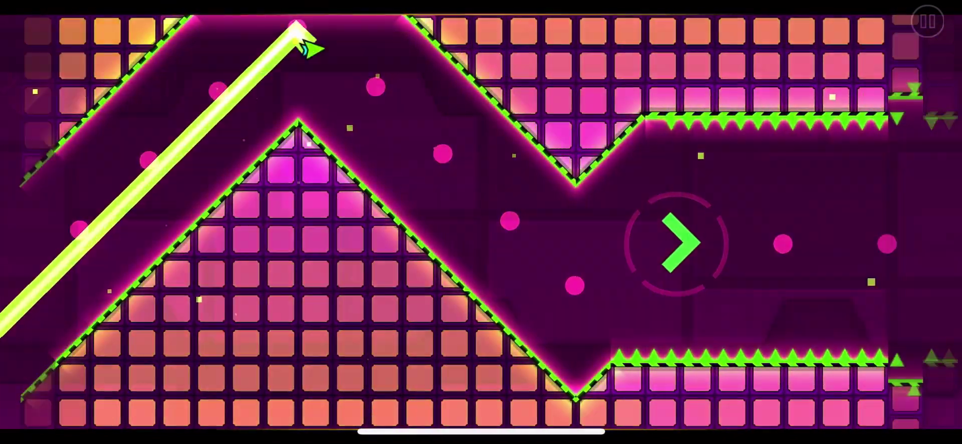
{"action": "key", "text": "space"}
{"action": "key", "text": "space"}
{"action": "key", "text": "space"}
{"action": "key", "text": "space"}
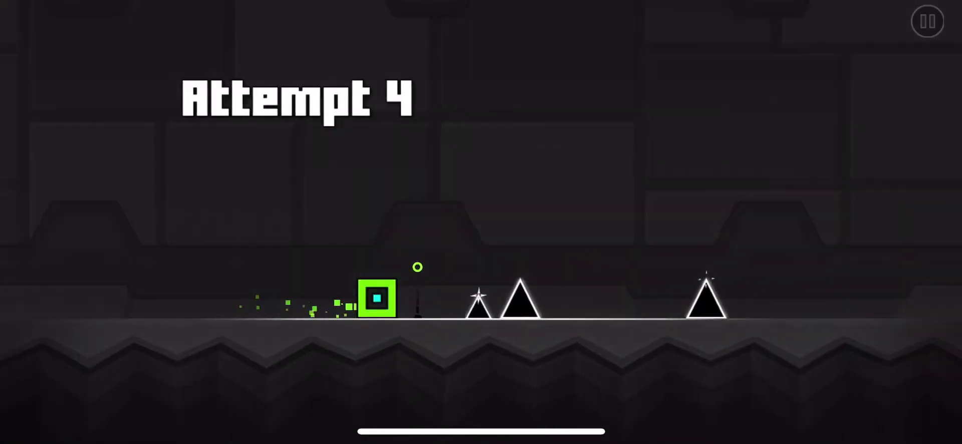
Jump the cube over two spikes and between pillars via the cyan orb
{"action": "key", "text": "space"}
{"action": "key", "text": "space"}
{"action": "key", "text": "space"}
{"action": "key", "text": "space"}
{"action": "key", "text": "space"}
{"action": "key", "text": "space"}
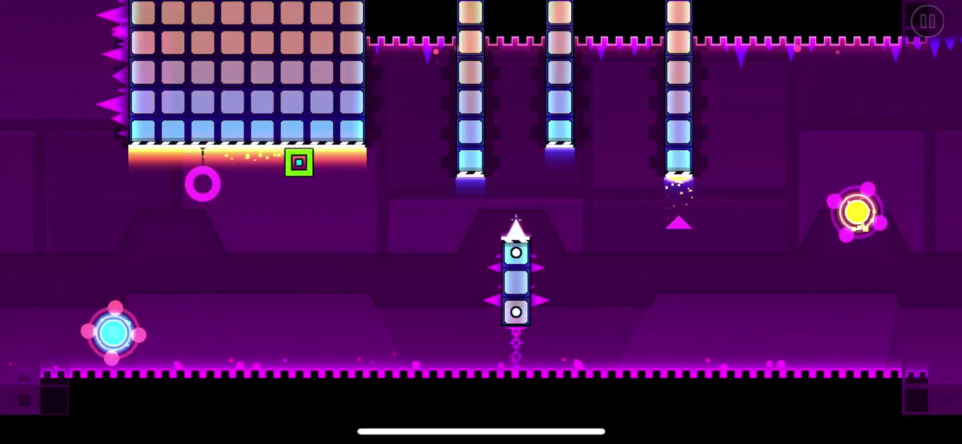
{"action": "key", "text": "space"}
{"action": "key", "text": "space"}
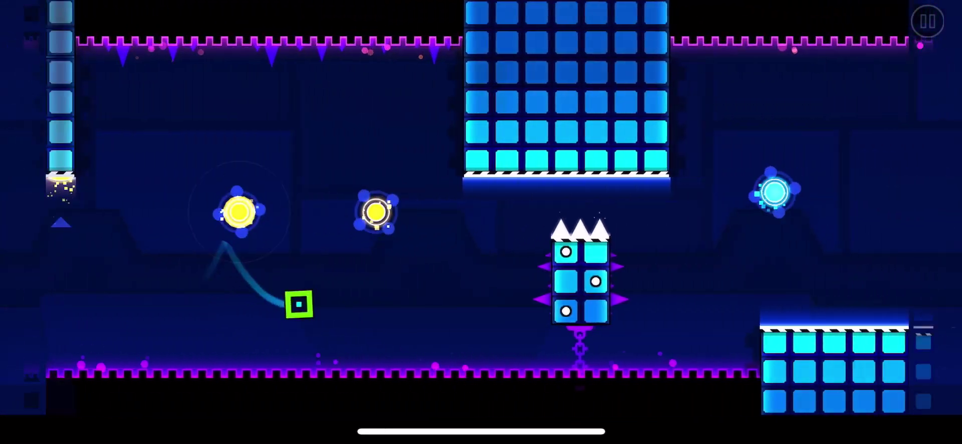
{"action": "key", "text": "space"}
{"action": "key", "text": "space"}
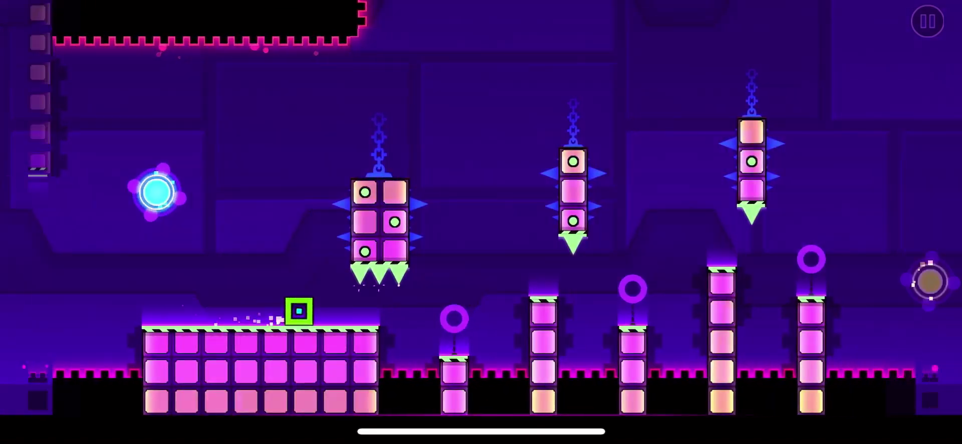
{"action": "key", "text": "space"}
{"action": "key", "text": "space"}
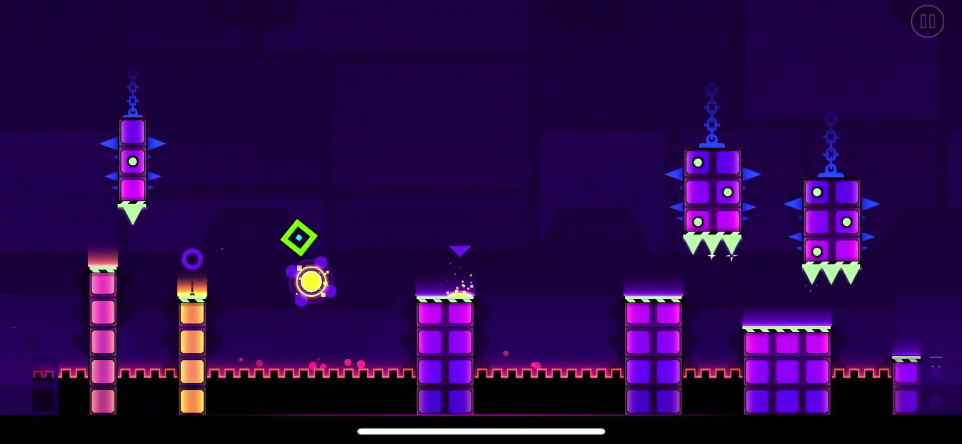
{"action": "key", "text": "space"}
{"action": "key", "text": "space"}
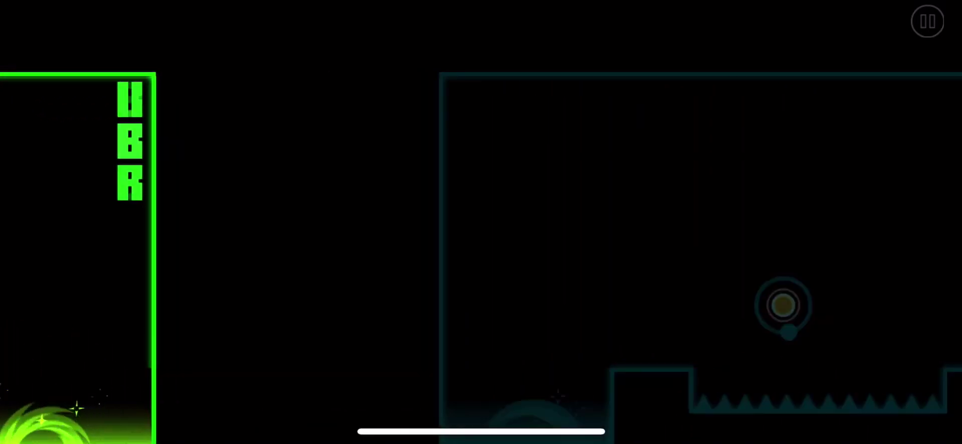
Bounce through the red and magenta rooms using the green, cyan and magenta orbs
{"action": "key", "text": "space"}
{"action": "key", "text": "space"}
{"action": "key", "text": "space"}
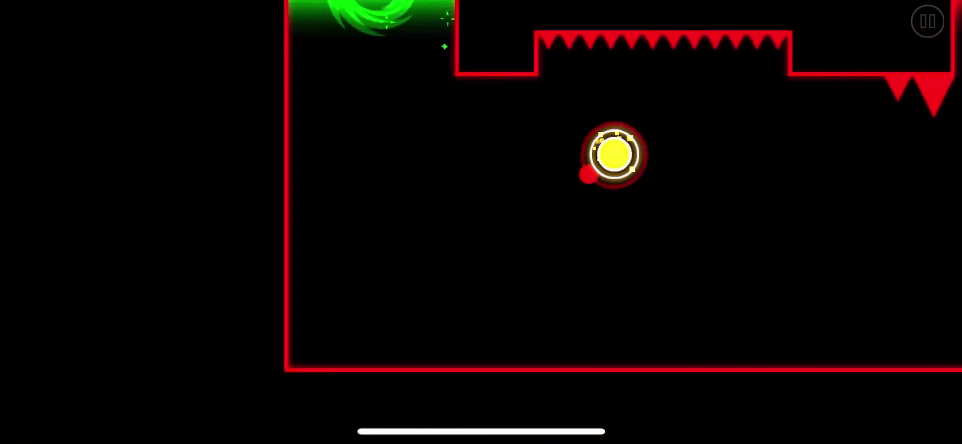
{"action": "key", "text": "space"}
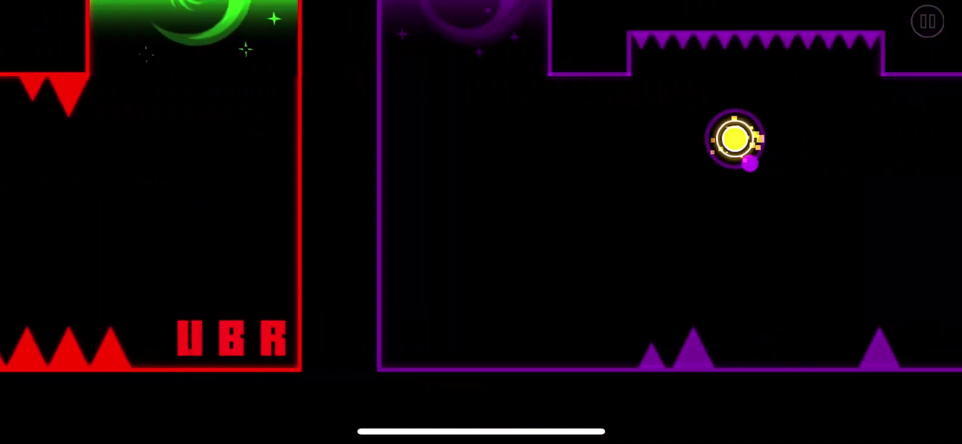
{"action": "key", "text": "space"}
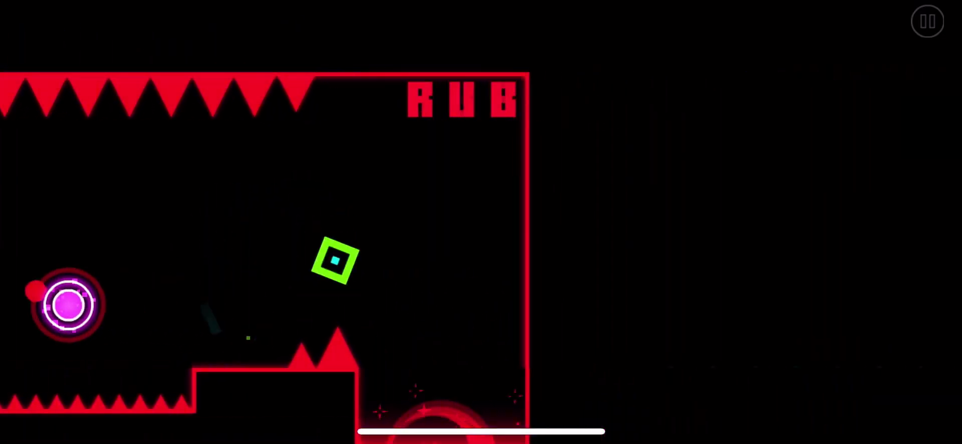
{"action": "key", "text": "space"}
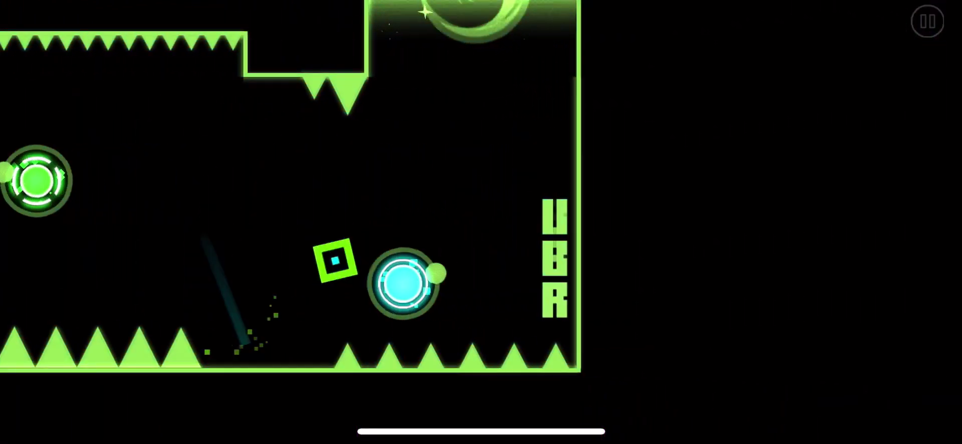
{"action": "key", "text": "space"}
{"action": "key", "text": "space"}
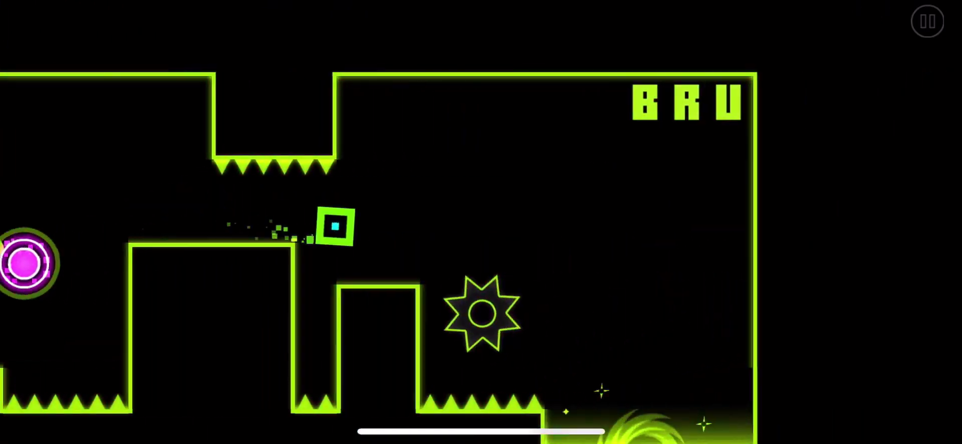
{"action": "key", "text": "space"}
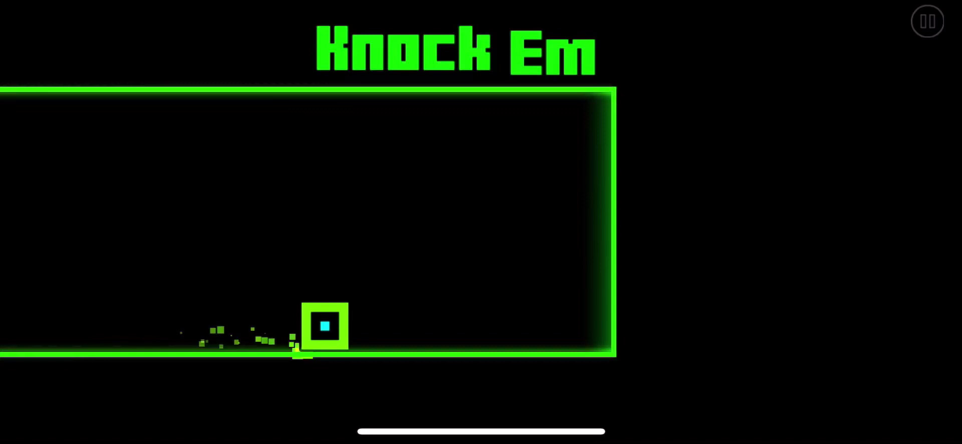
Enter the wave portal, fly the ship through the pillar gaps, and zigzag the blue slopes
{"action": "key", "text": "space"}
{"action": "key", "text": "space"}
{"action": "key", "text": "space"}
{"action": "key", "text": "space"}
{"action": "key", "text": "space"}
{"action": "key", "text": "space"}
{"action": "key", "text": "space"}
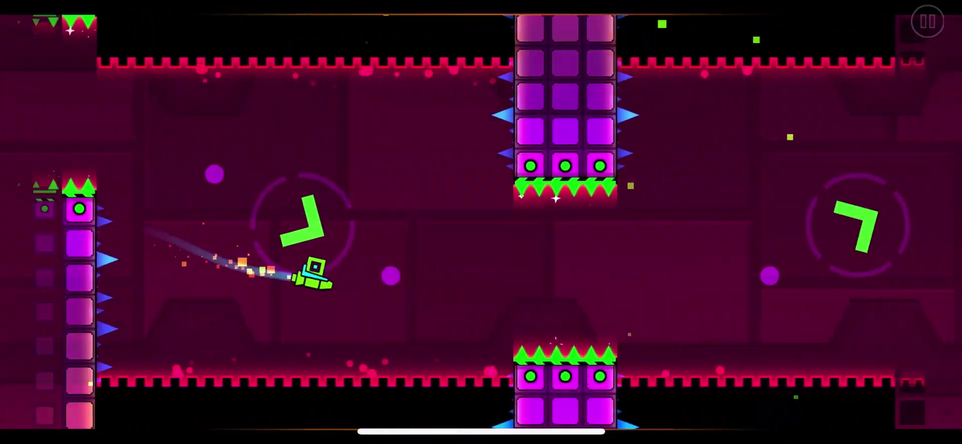
{"action": "key", "text": "space"}
{"action": "key", "text": "space"}
{"action": "key", "text": "space"}
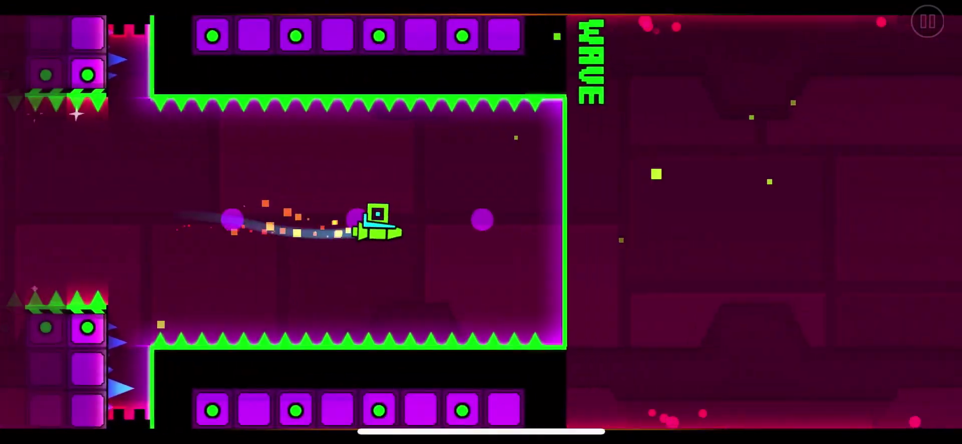
{"action": "key", "text": "space"}
{"action": "key", "text": "space"}
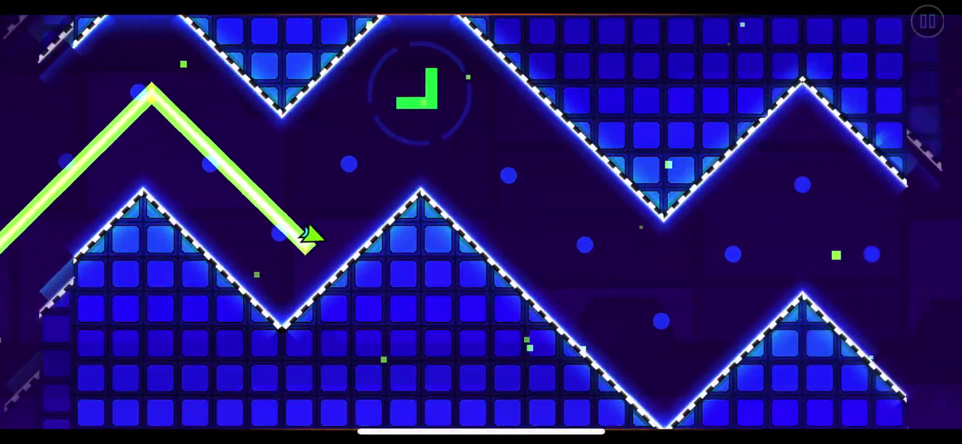
{"action": "key", "text": "space"}
{"action": "key", "text": "space"}
{"action": "key", "text": "space"}
{"action": "key", "text": "space"}
{"action": "key", "text": "space"}
{"action": "key", "text": "space"}
{"action": "key", "text": "space"}
{"action": "key", "text": "space"}
{"action": "key", "text": "space"}
{"action": "key", "text": "space"}
{"action": "key", "text": "space"}
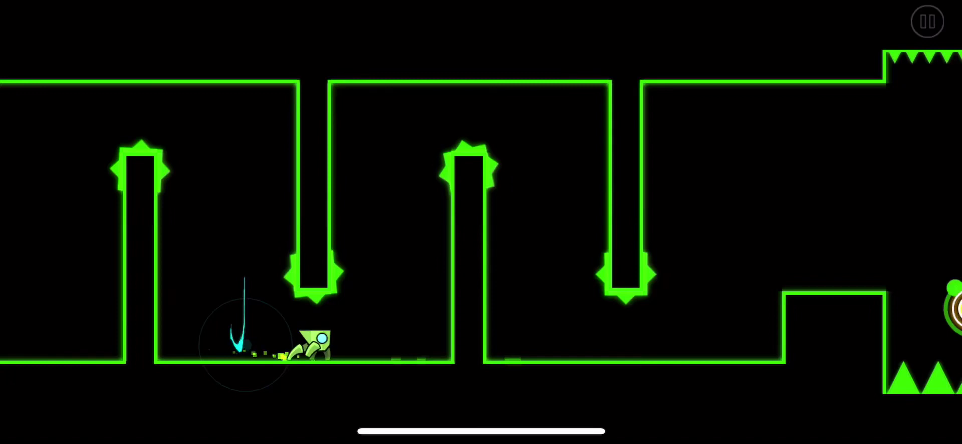
Flip the spider to the floor, then zigzag the wave through the pink corridor into the ship portal
{"action": "key", "text": "space"}
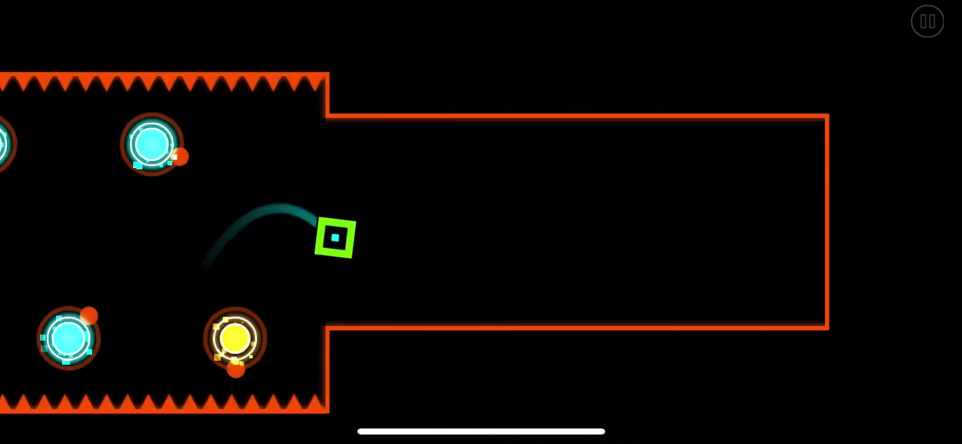
{"action": "key", "text": "space"}
{"action": "key", "text": "space"}
{"action": "key", "text": "space"}
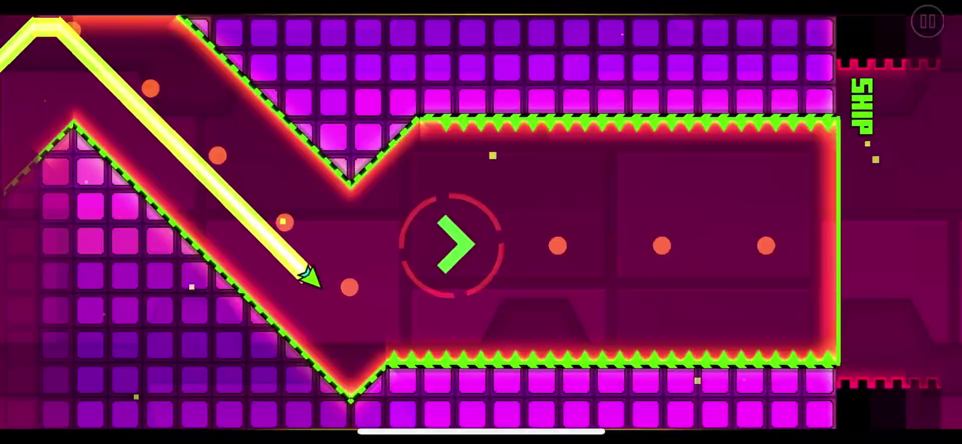
{"action": "key", "text": "space"}
{"action": "key", "text": "space"}
{"action": "key", "text": "space"}
{"action": "key", "text": "space"}
{"action": "key", "text": "space"}
{"action": "key", "text": "space"}
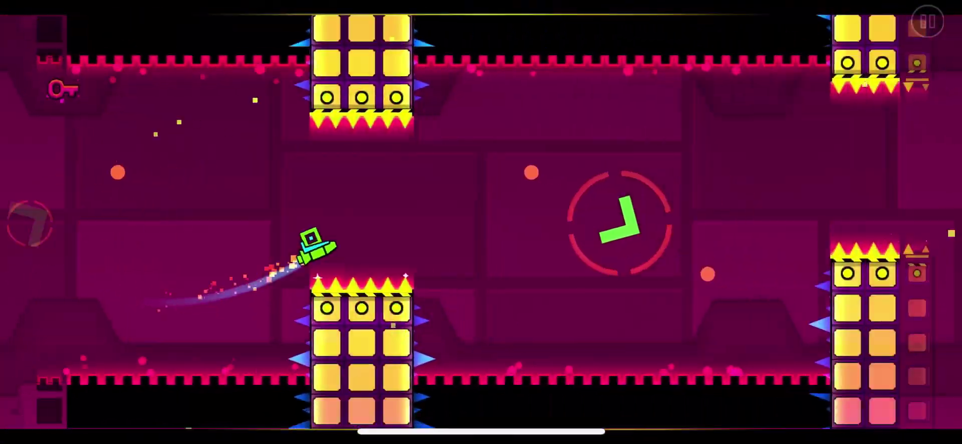
{"action": "key", "text": "space"}
{"action": "key", "text": "space"}
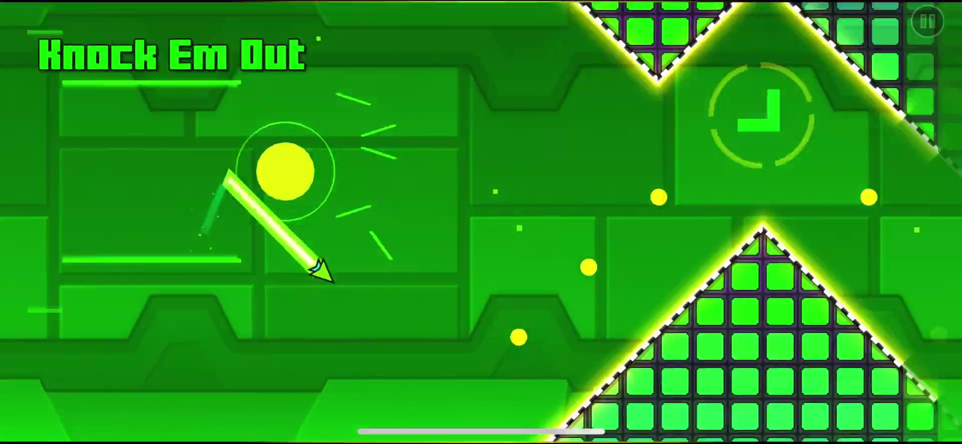
Zigzag the wave, climb the ship through pillars, and steer the blue wave into the ball portal
{"action": "key", "text": "space"}
{"action": "key", "text": "space"}
{"action": "key", "text": "space"}
{"action": "key", "text": "space"}
{"action": "key", "text": "space"}
{"action": "key", "text": "space"}
{"action": "key", "text": "space"}
{"action": "key", "text": "space"}
{"action": "key", "text": "space"}
{"action": "key", "text": "space"}
{"action": "key", "text": "space"}
{"action": "key", "text": "space"}
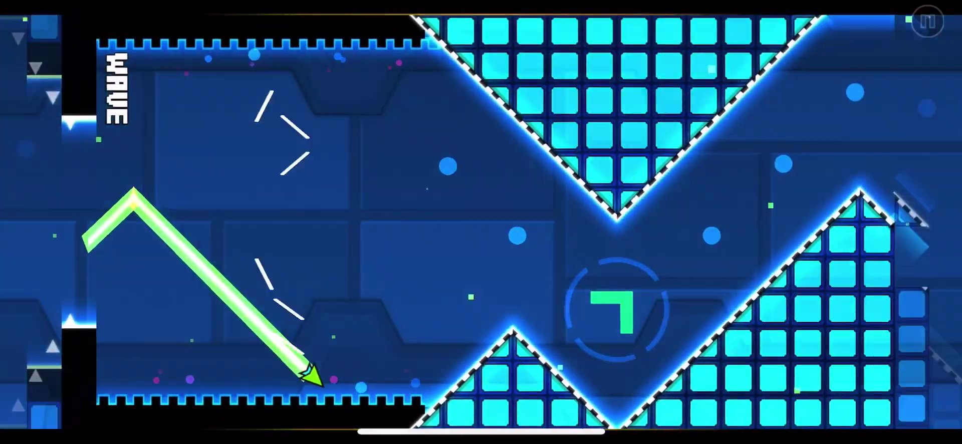
{"action": "key", "text": "space"}
{"action": "key", "text": "space"}
{"action": "key", "text": "space"}
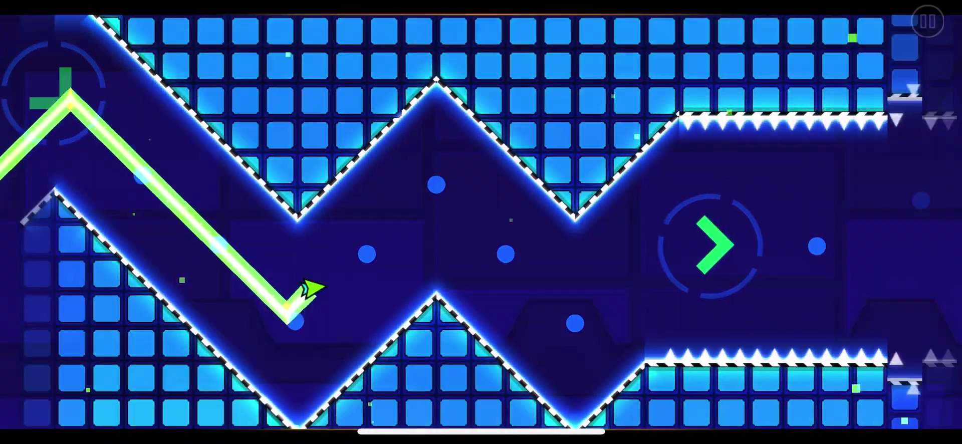
{"action": "key", "text": "space"}
{"action": "key", "text": "space"}
{"action": "key", "text": "space"}
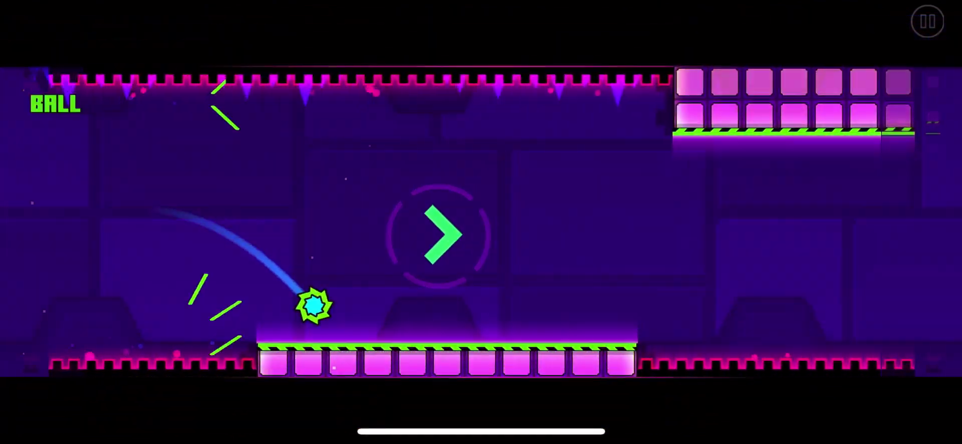
{"action": "key", "text": "space"}
{"action": "key", "text": "space"}
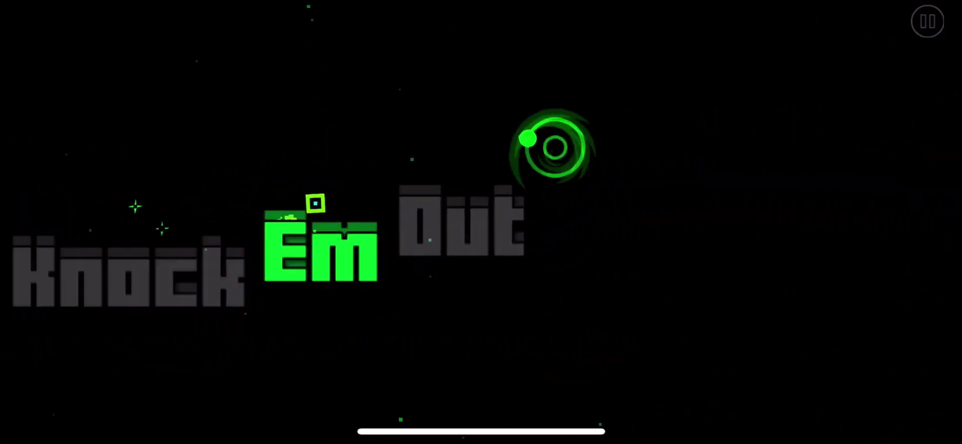
Land on the Em blocks, steer the ship and wave between spikes, and lift past spiked pillars
{"action": "key", "text": "space"}
{"action": "key", "text": "space"}
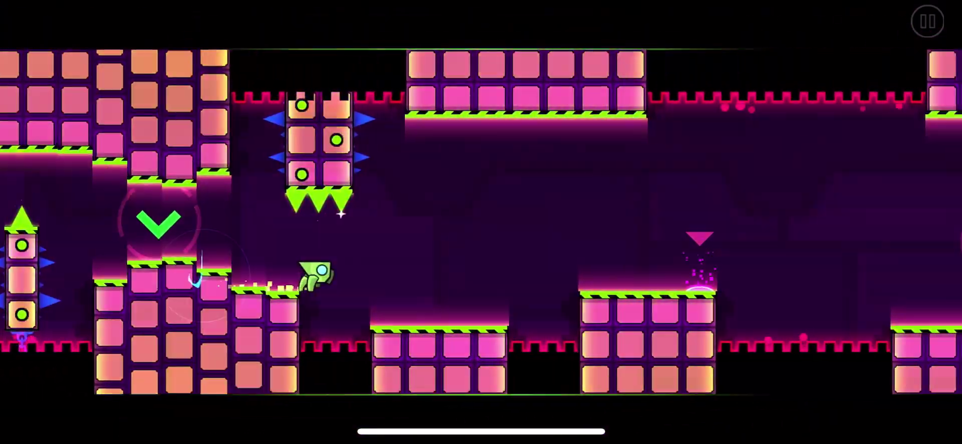
{"action": "key", "text": "space"}
{"action": "key", "text": "space"}
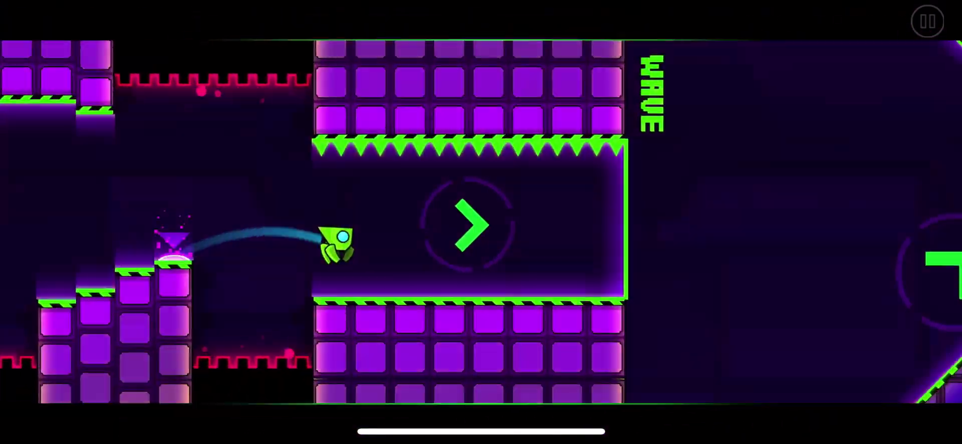
{"action": "key", "text": "space"}
{"action": "key", "text": "space"}
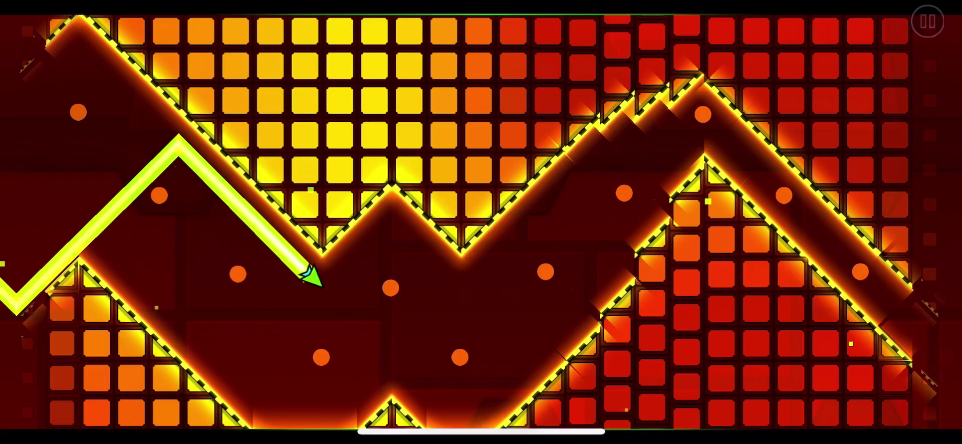
{"action": "key", "text": "space"}
{"action": "key", "text": "space"}
{"action": "key", "text": "space"}
{"action": "key", "text": "space"}
{"action": "key", "text": "space"}
{"action": "key", "text": "space"}
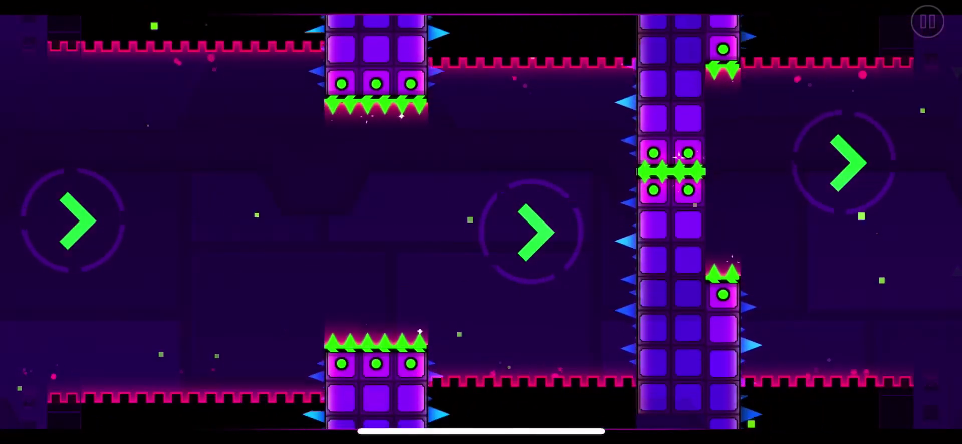
{"action": "key", "text": "space"}
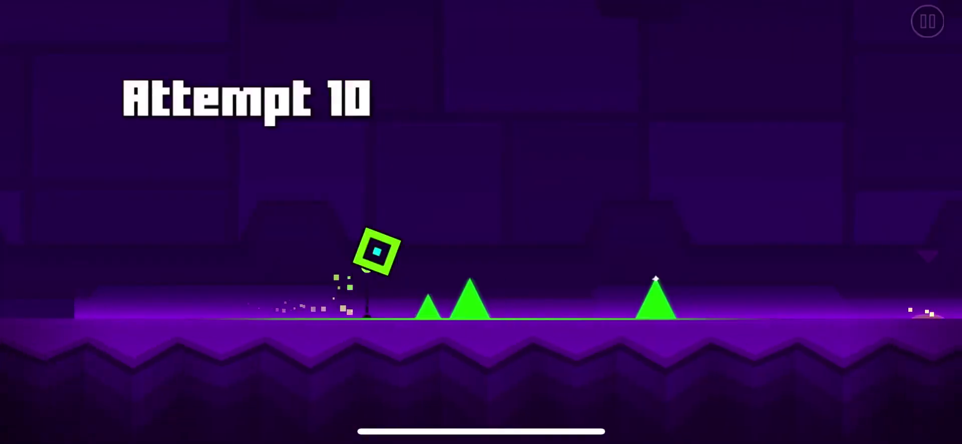
Bounce off the yellow orb, flip gravity at the blue orb, and cross the pillars
{"action": "key", "text": "space"}
{"action": "key", "text": "space"}
{"action": "key", "text": "space"}
{"action": "key", "text": "space"}
{"action": "key", "text": "space"}
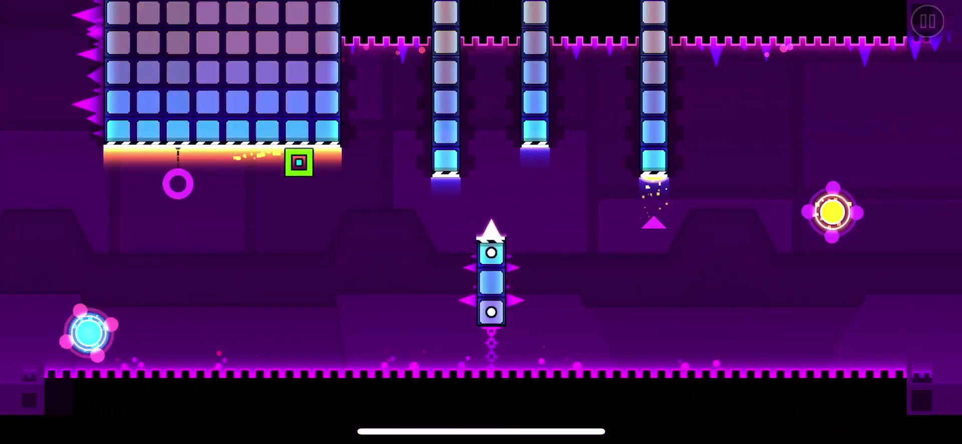
{"action": "key", "text": "space"}
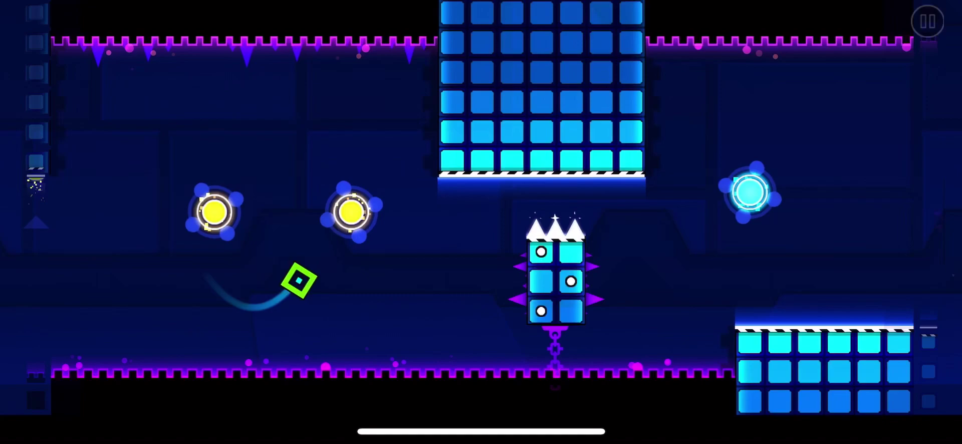
{"action": "key", "text": "space"}
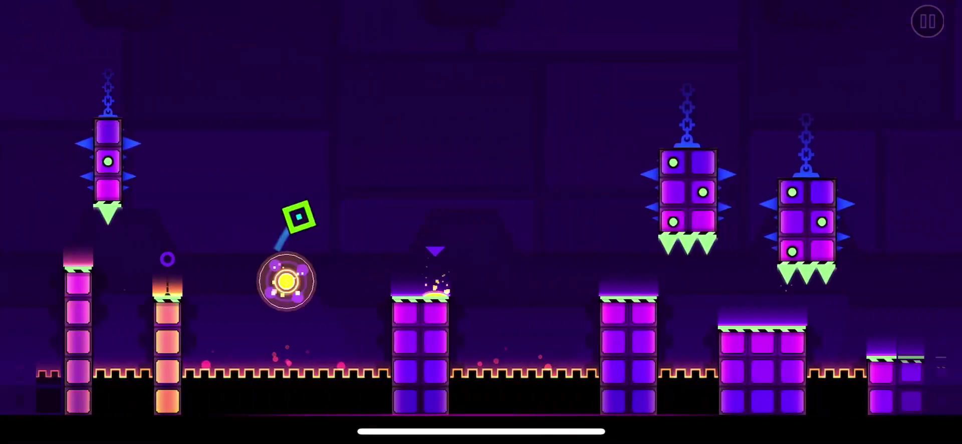
{"action": "key", "text": "space"}
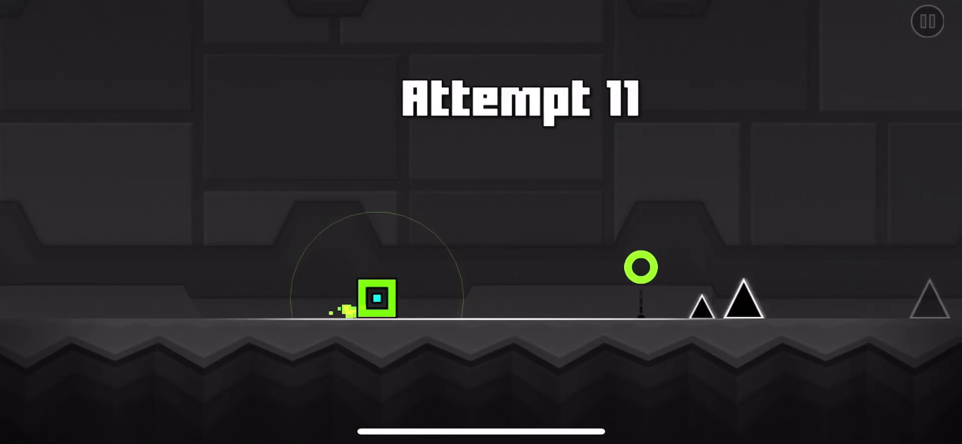
Jump the cube over double spikes, using yellow and cyan orbs to reach the orange pillar
{"action": "key", "text": "space"}
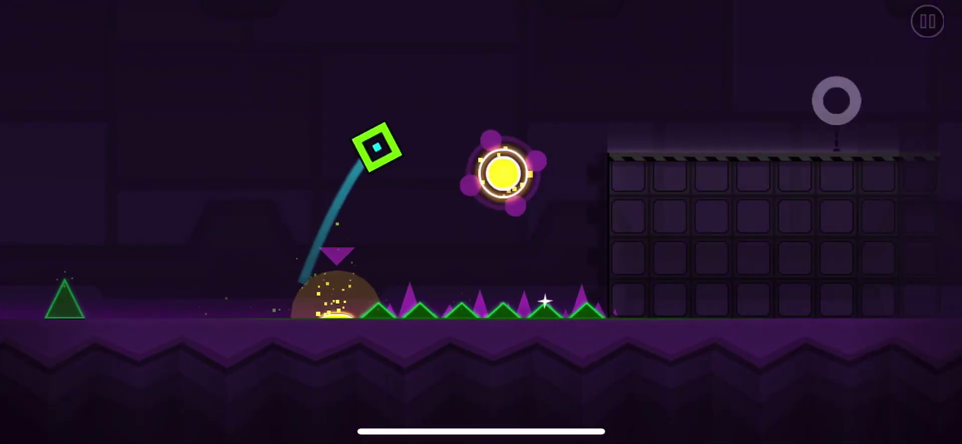
{"action": "key", "text": "space"}
{"action": "key", "text": "space"}
{"action": "key", "text": "space"}
{"action": "key", "text": "space"}
{"action": "key", "text": "space"}
{"action": "key", "text": "space"}
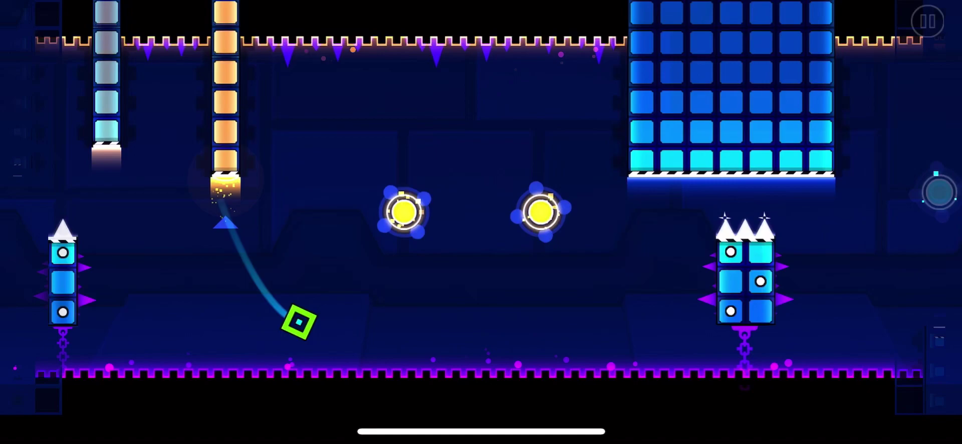
{"action": "key", "text": "space"}
{"action": "key", "text": "space"}
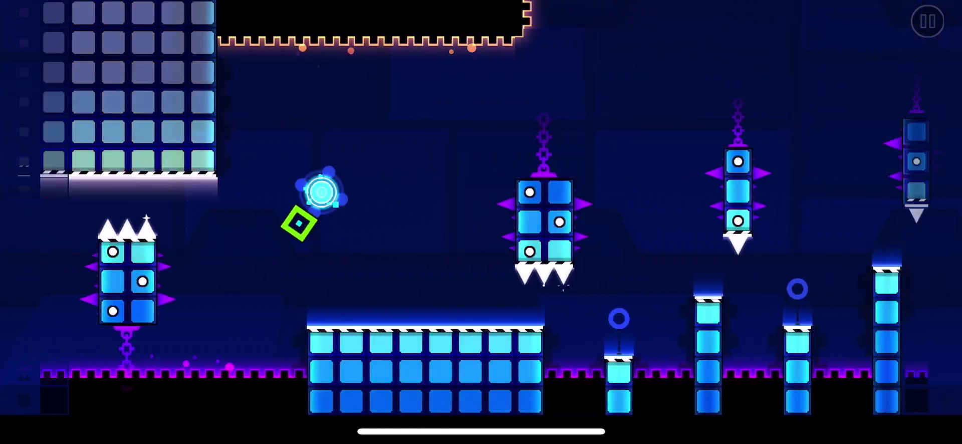
{"action": "key", "text": "space"}
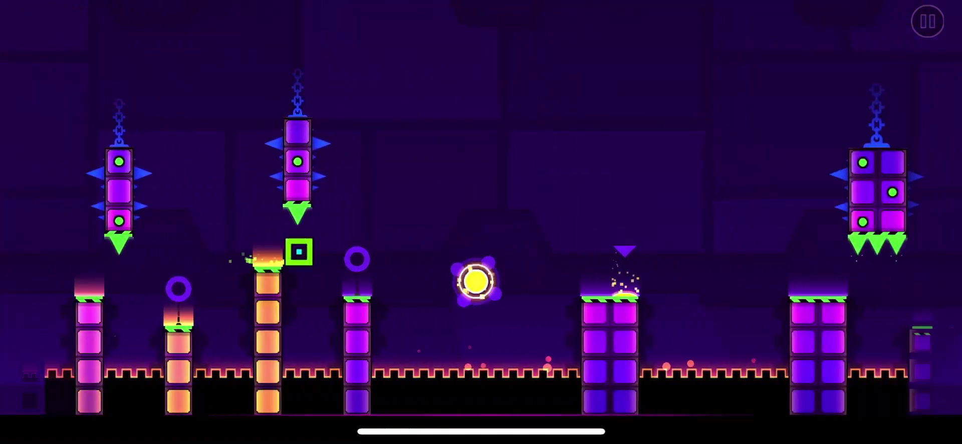
{"action": "key", "text": "space"}
{"action": "key", "text": "space"}
{"action": "key", "text": "space"}
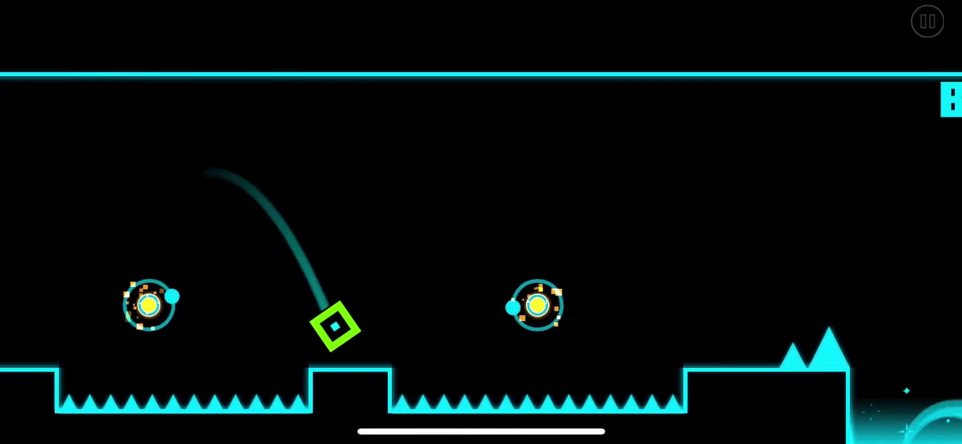
{"action": "key", "text": "space"}
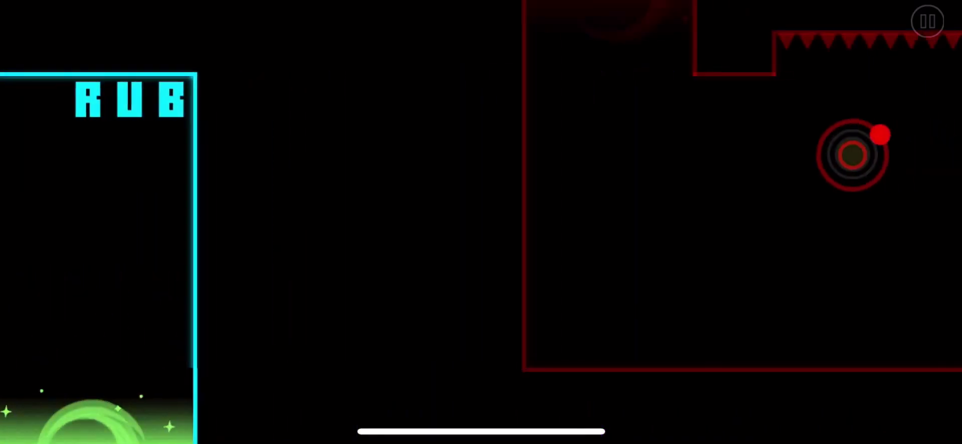
Swing around the yellow, pink, green and cyan orbs through the red section and pit
{"action": "key", "text": "space"}
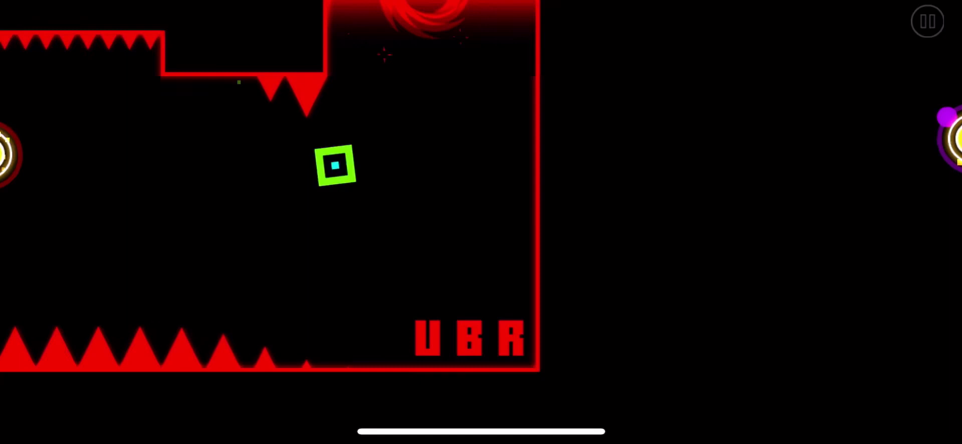
{"action": "key", "text": "space"}
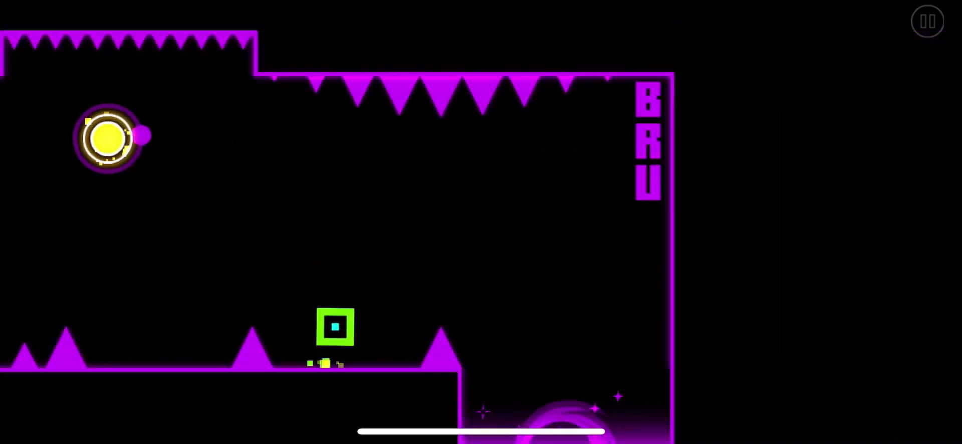
{"action": "key", "text": "space"}
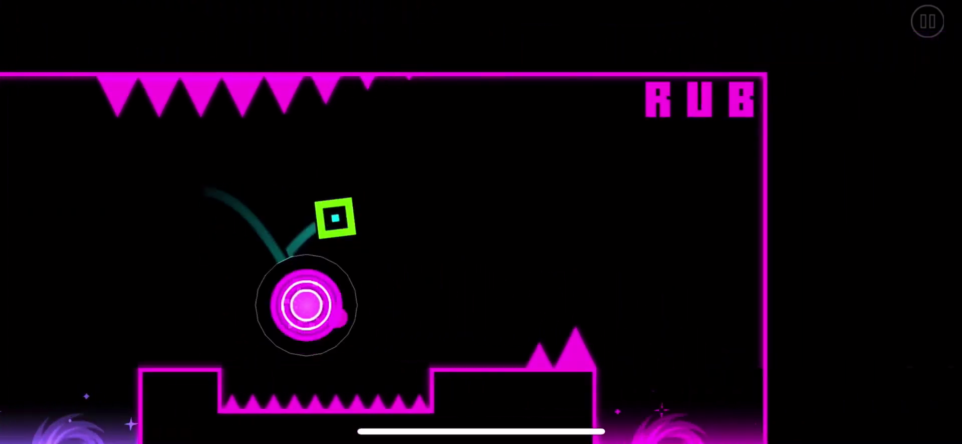
{"action": "key", "text": "space"}
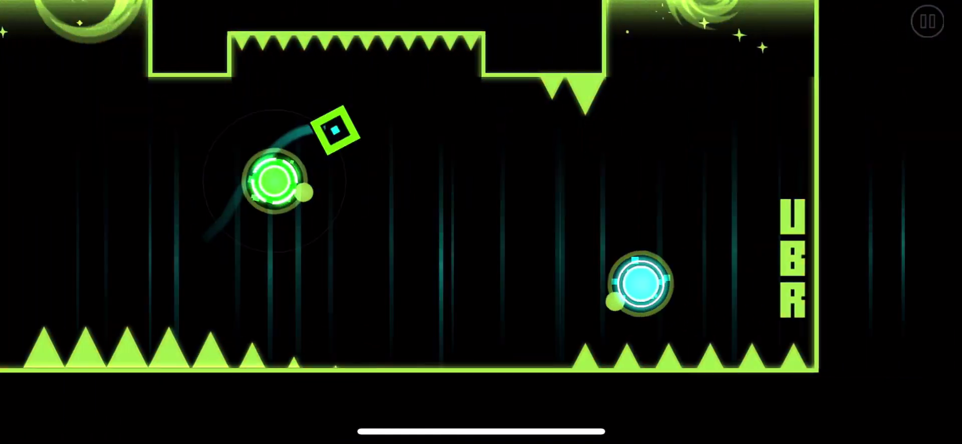
{"action": "key", "text": "space"}
{"action": "key", "text": "space"}
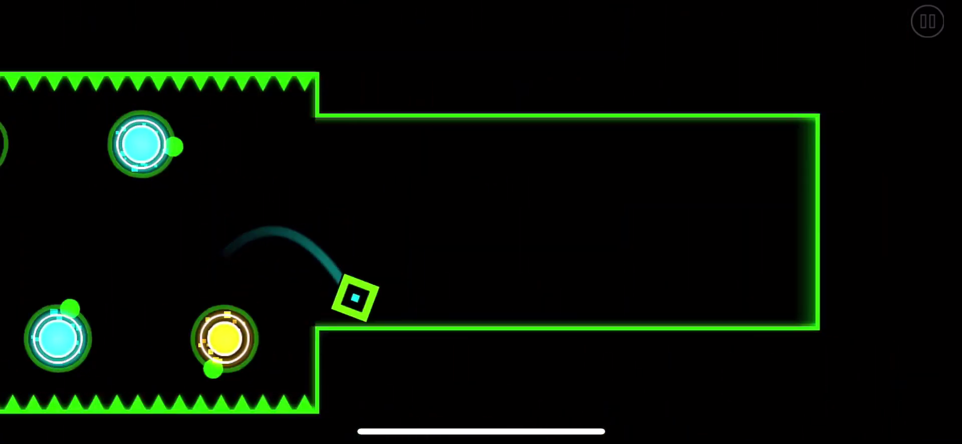
Zigzag the wave between the purple slopes
{"action": "key", "text": "space"}
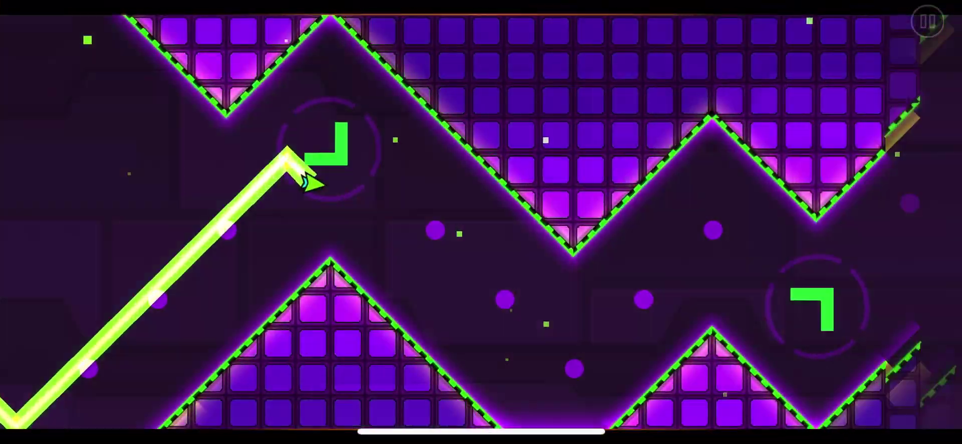
{"action": "key", "text": "space"}
{"action": "key", "text": "space"}
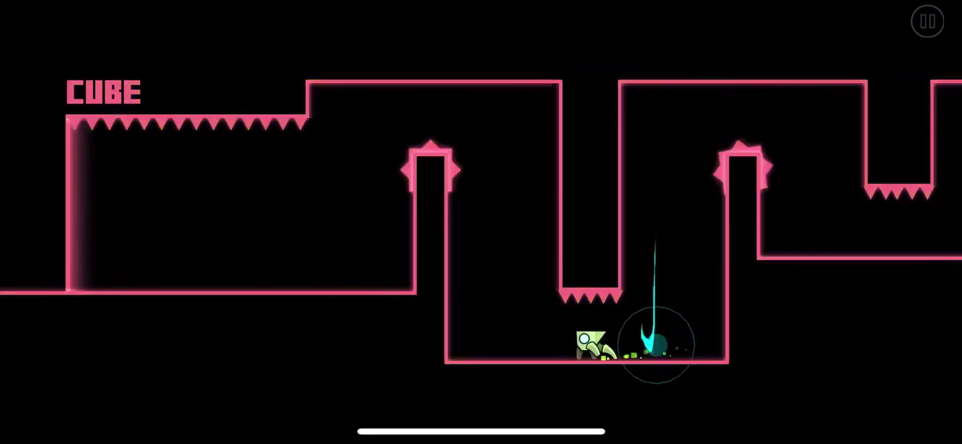
Jump the cube up toward the orbs in the final stretch
{"action": "key", "text": "space"}
{"action": "key", "text": "space"}
{"action": "key", "text": "space"}
{"action": "key", "text": "space"}
{"action": "key", "text": "space"}
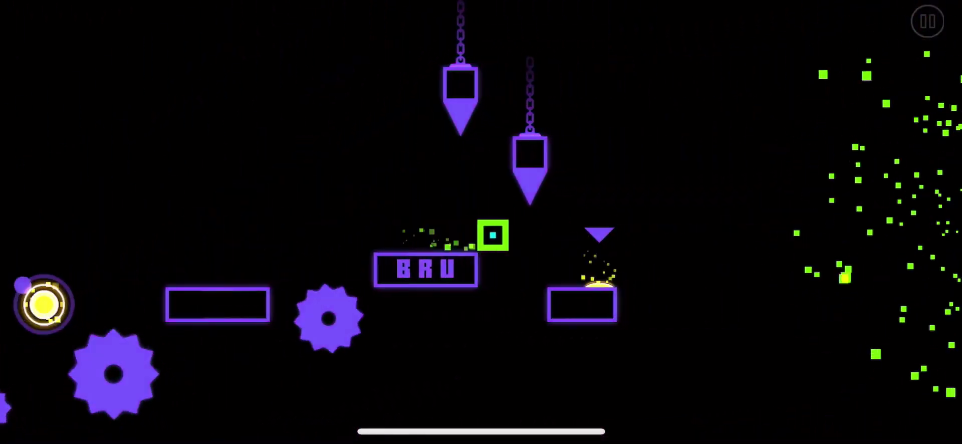